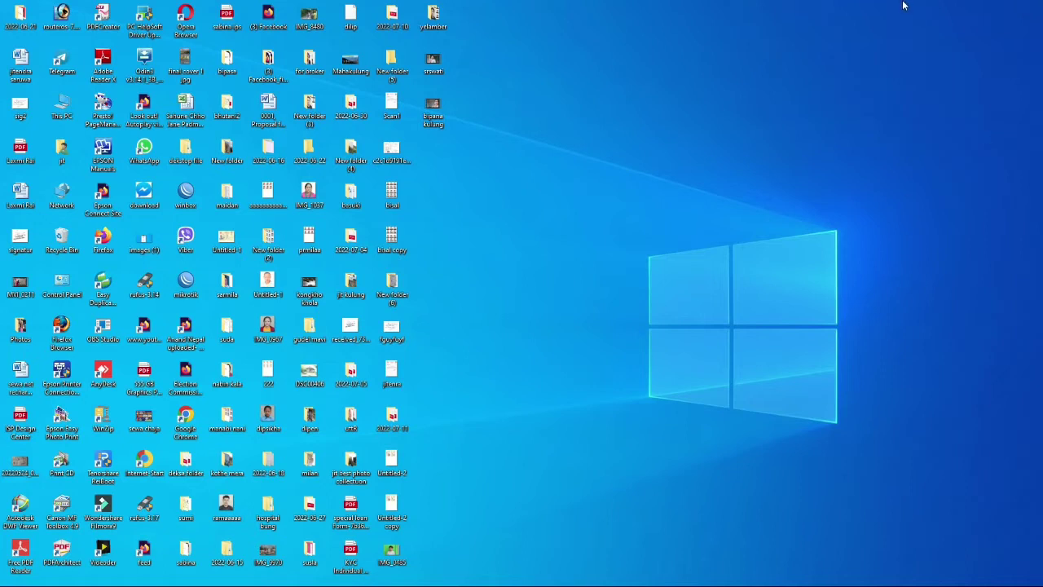
Refresh the desktop, then launch Google Chrome in a maximized window.
right_click(684, 78)
click(718, 112)
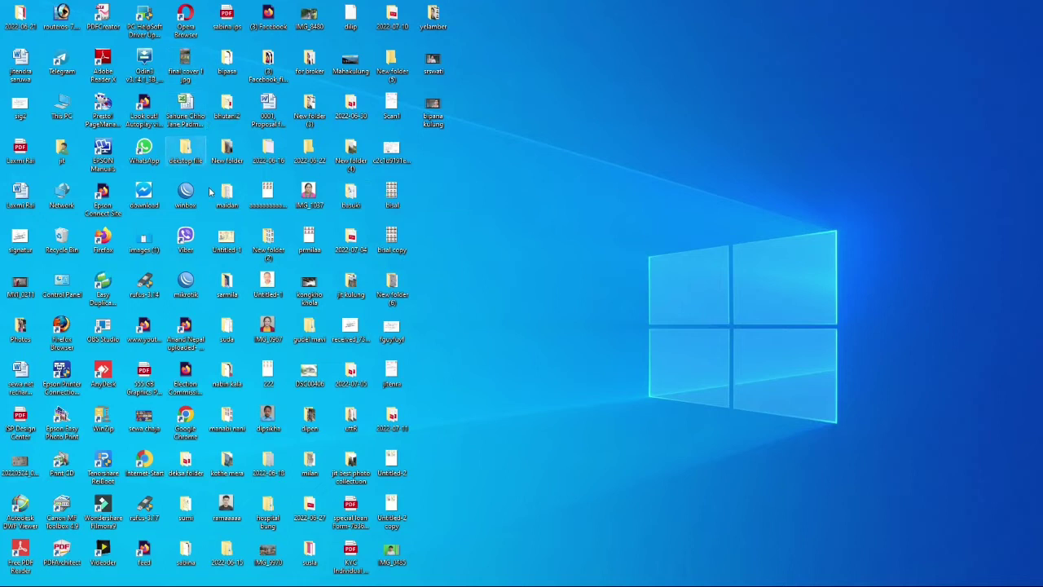
double_click(186, 420)
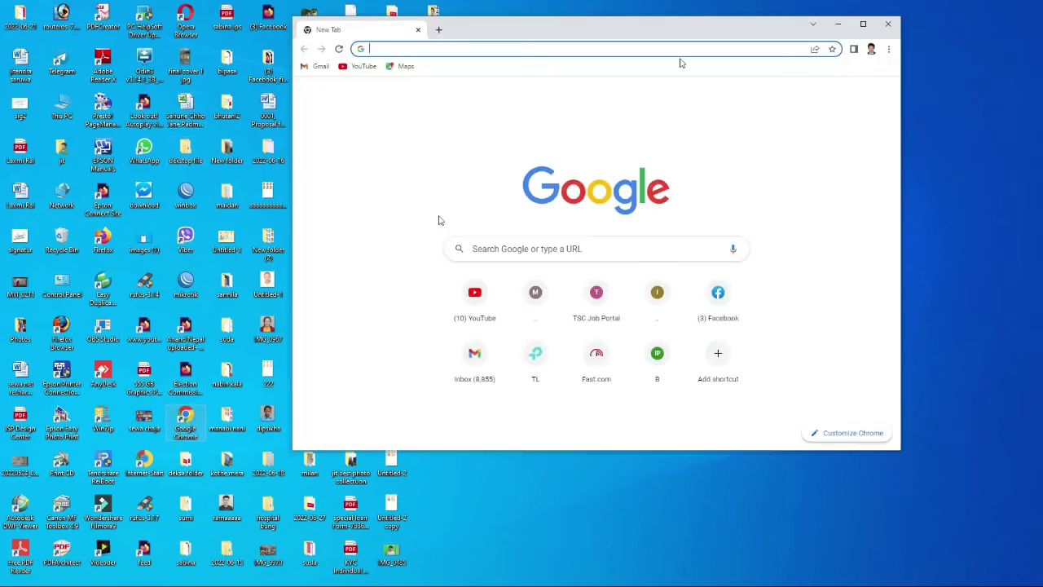
click(863, 23)
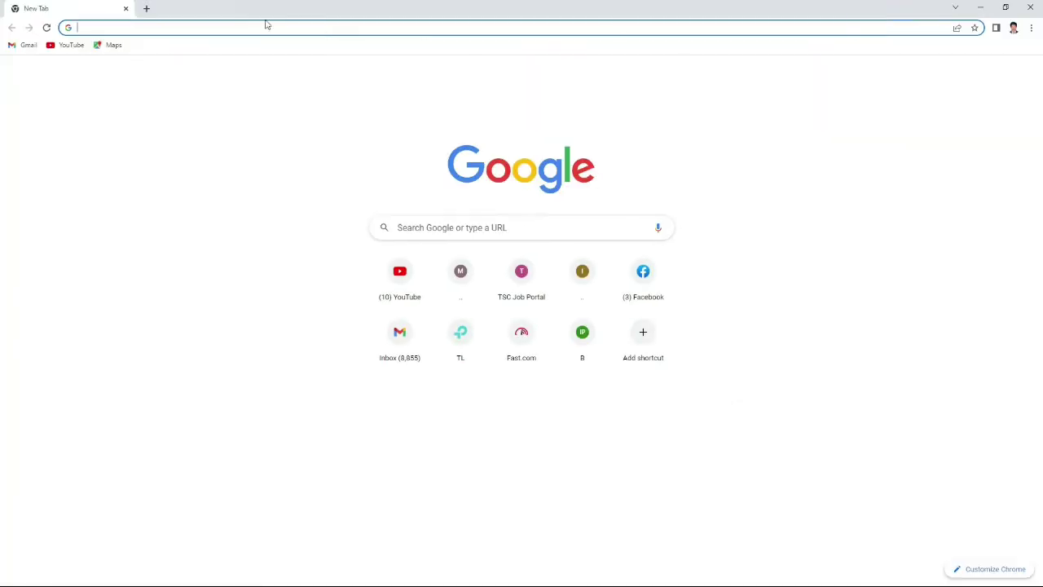
Go to the Mero Share site via the 'mero' address suggestion and reload its login page.
click(239, 24)
text(meroshare.cdsc.com.np/#/asba)
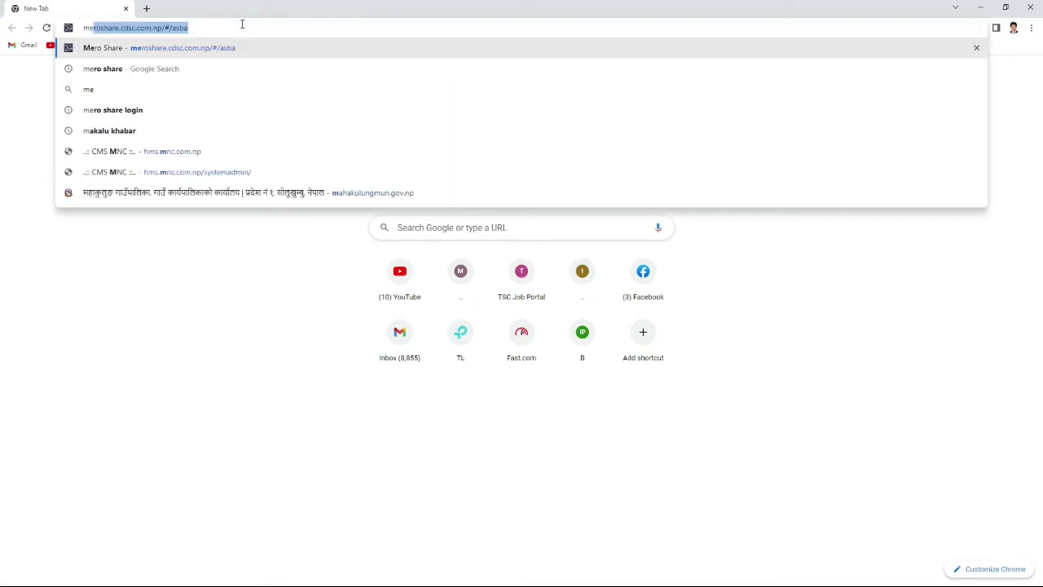
key(Return)
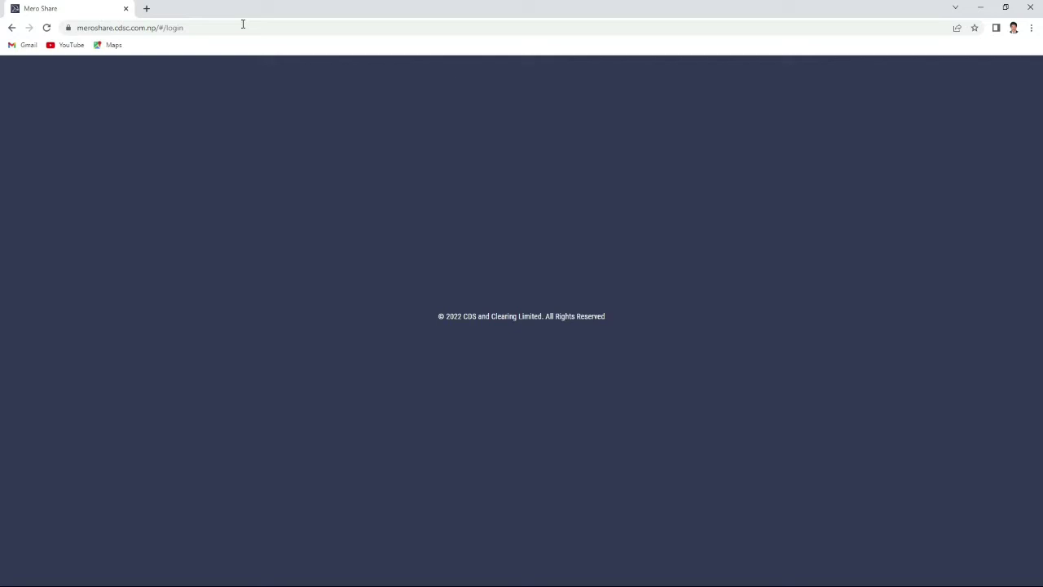
click(47, 27)
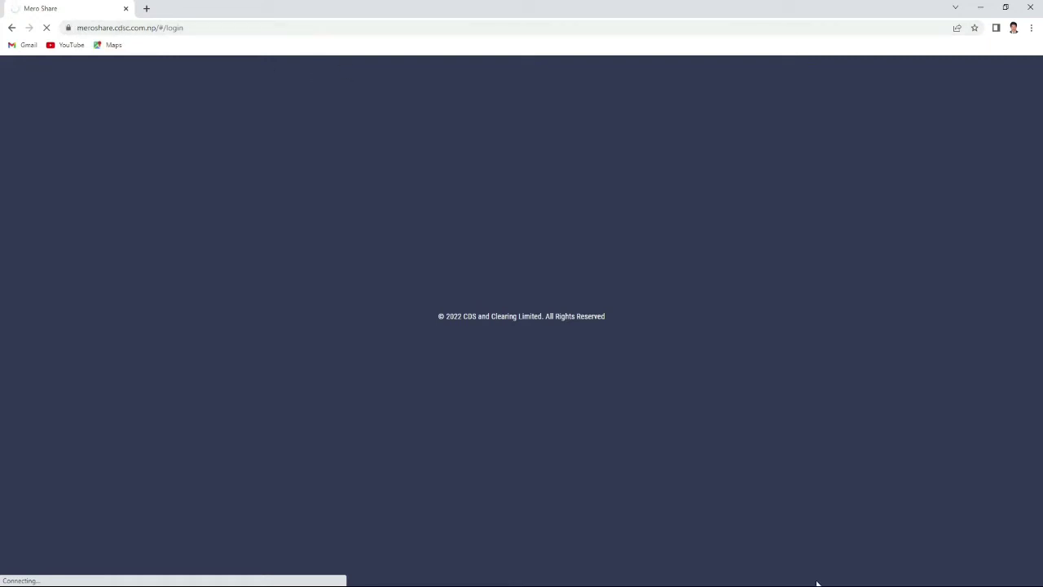
Select Citizens Bank International Limited as the depository participant.
click(496, 261)
text(c)
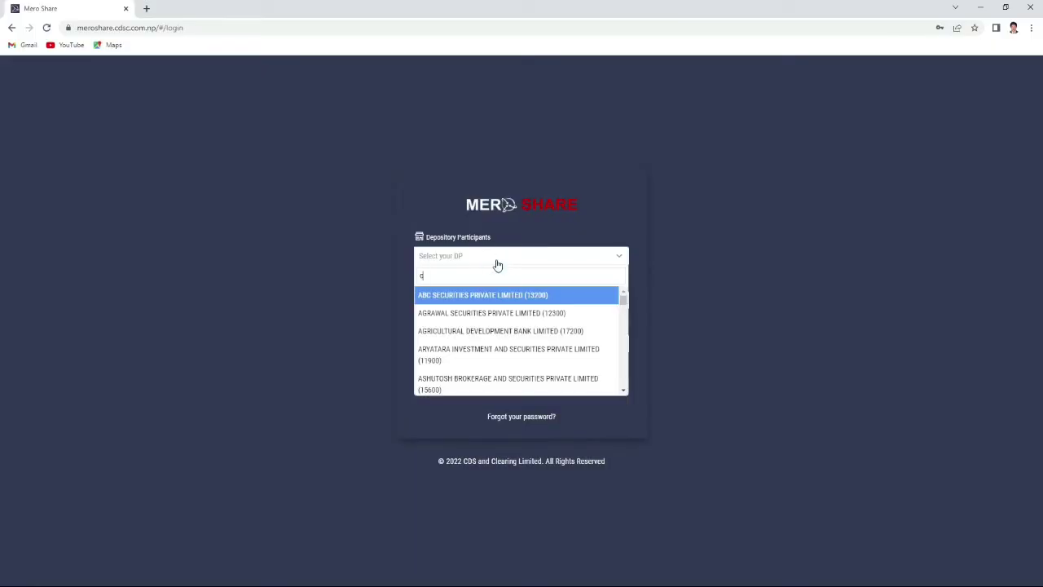
text(i)
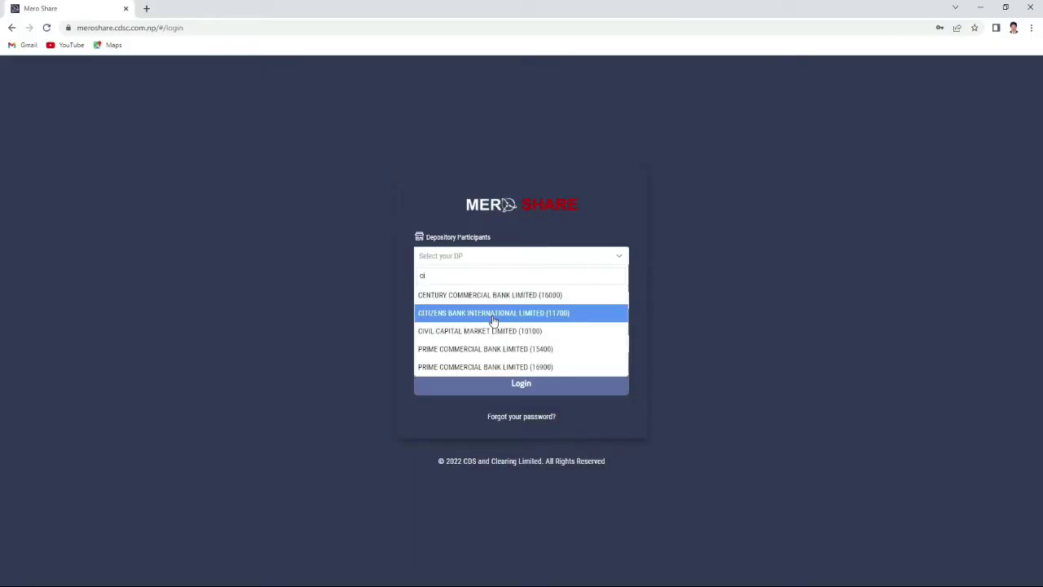
click(492, 315)
Replace the prefilled username with the saved account login and sign in.
click(475, 303)
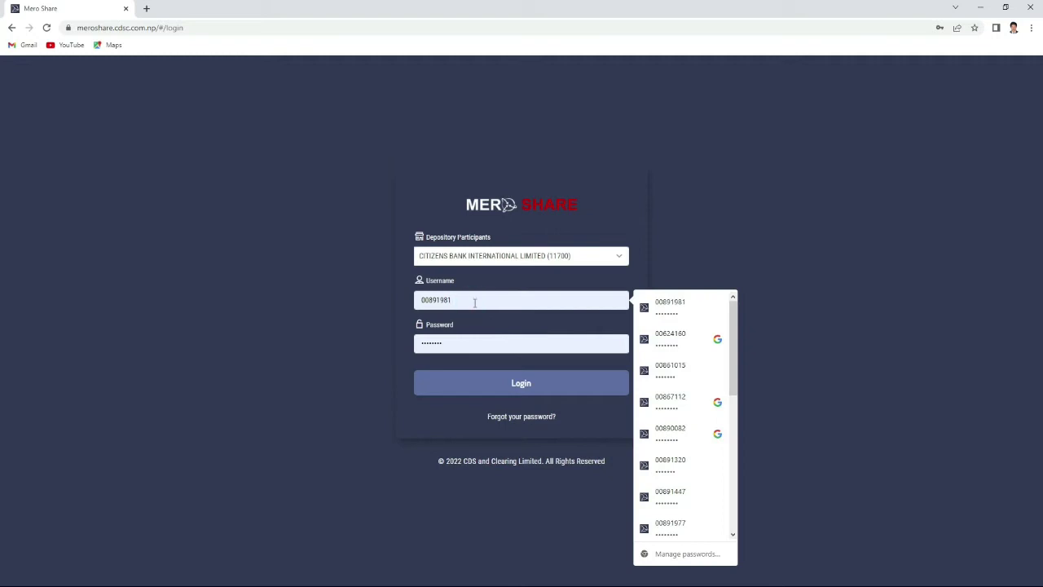
key(BackSpace)
key(BackSpace)
key(BackSpace)
key(BackSpace)
key(BackSpace)
key(BackSpace)
key(BackSpace)
key(BackSpace)
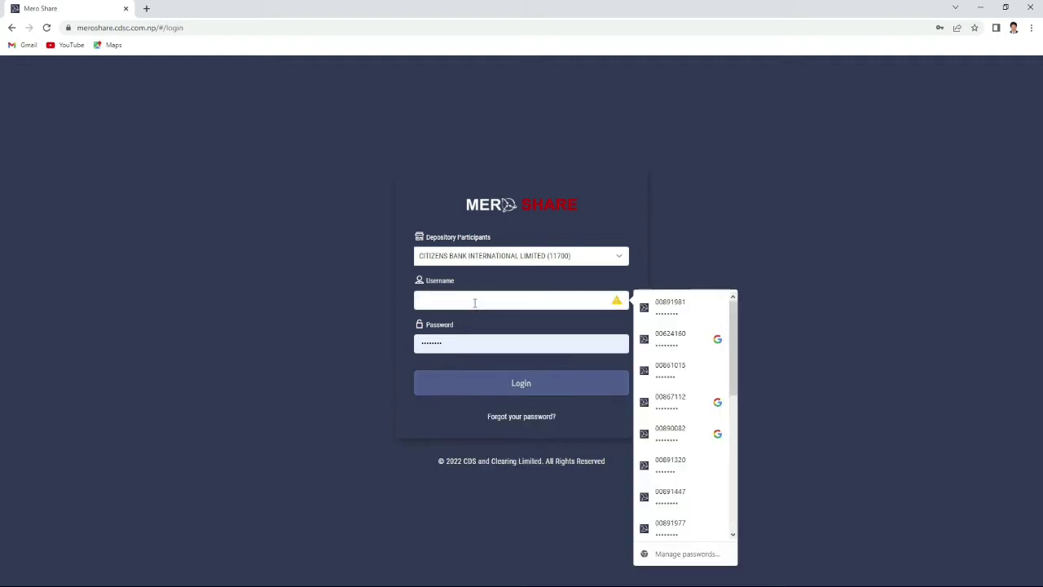
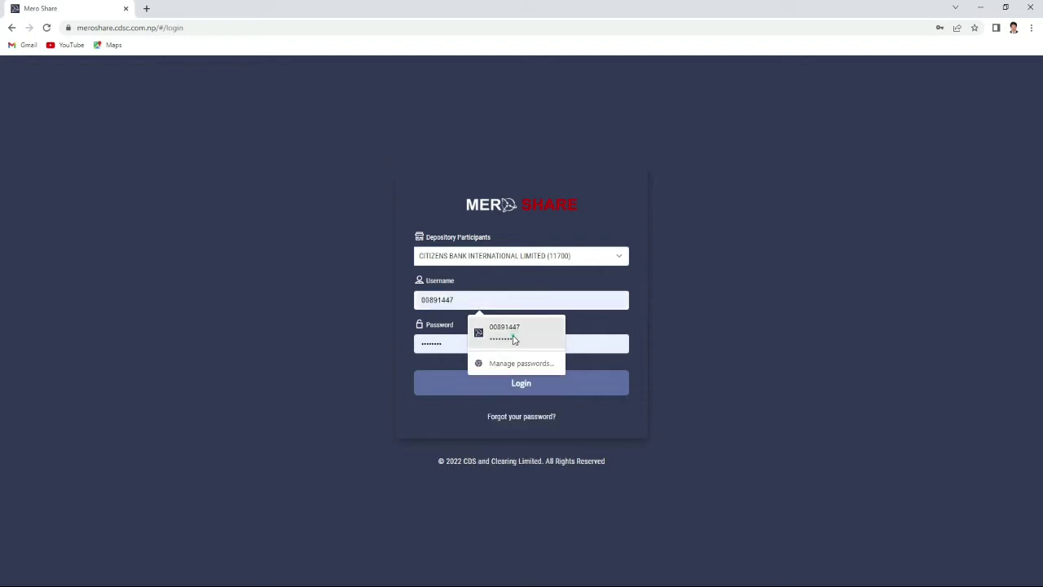
click(514, 338)
click(499, 388)
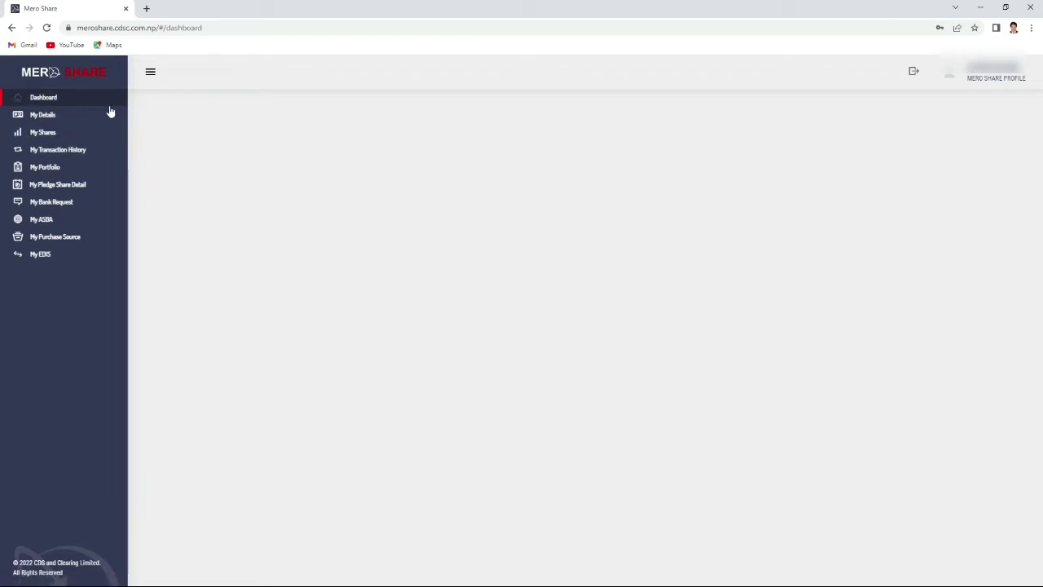
Reload the dashboard and open the MERO SHARE PROFILE page.
click(46, 28)
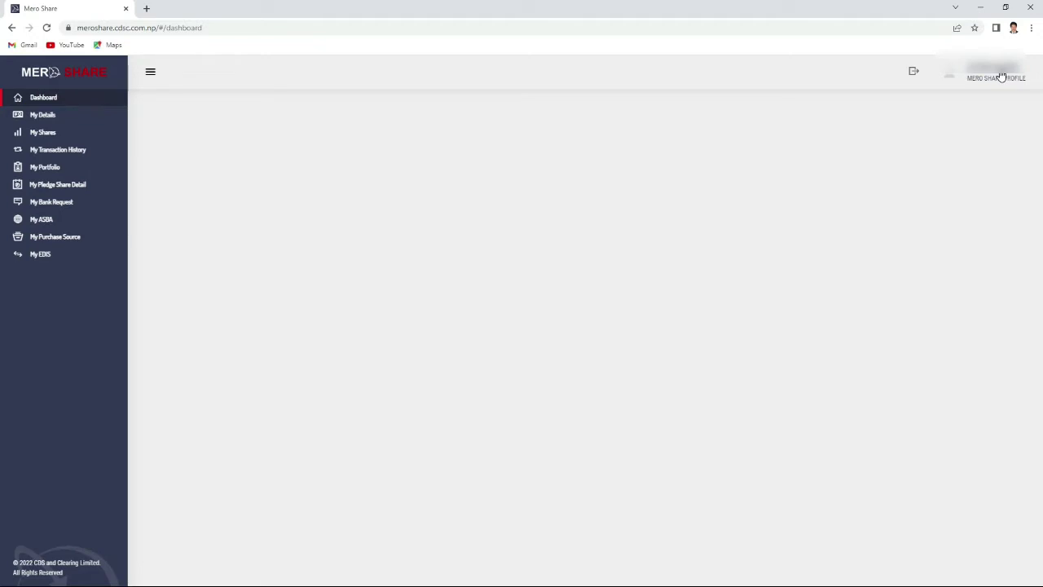
click(1002, 77)
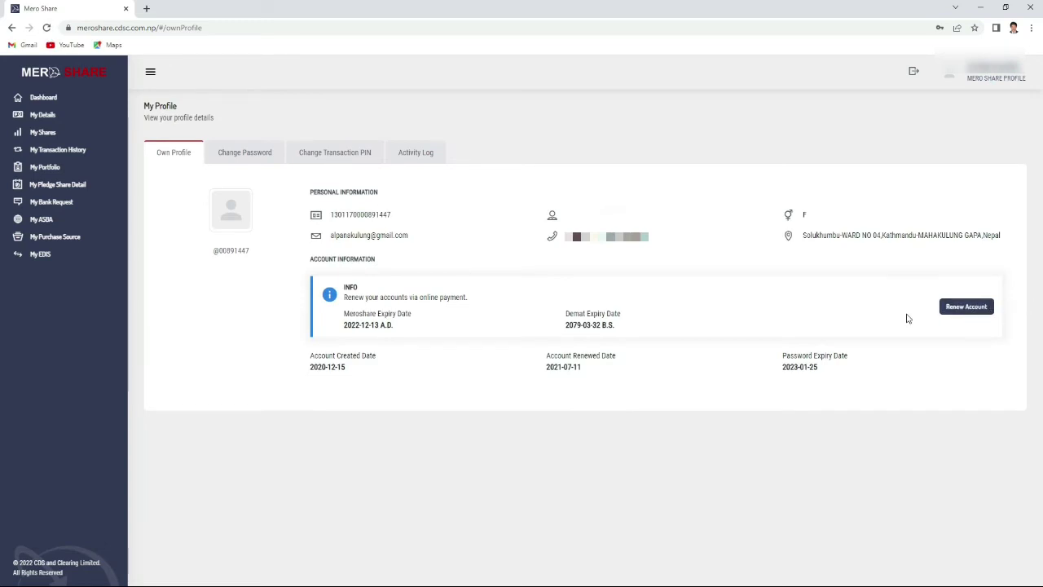
triple_click(369, 326)
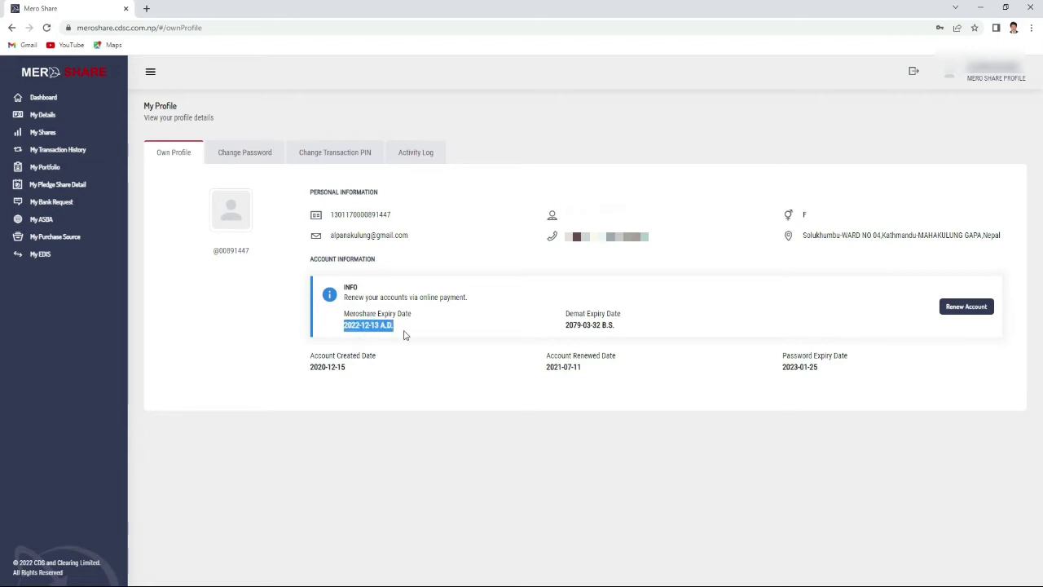
triple_click(377, 326)
triple_click(585, 325)
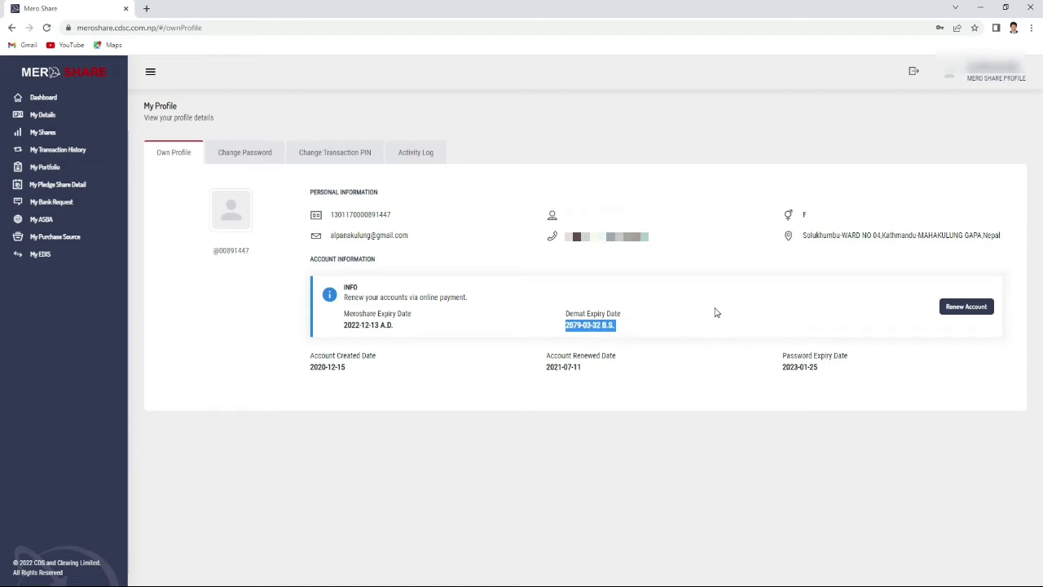
triple_click(605, 326)
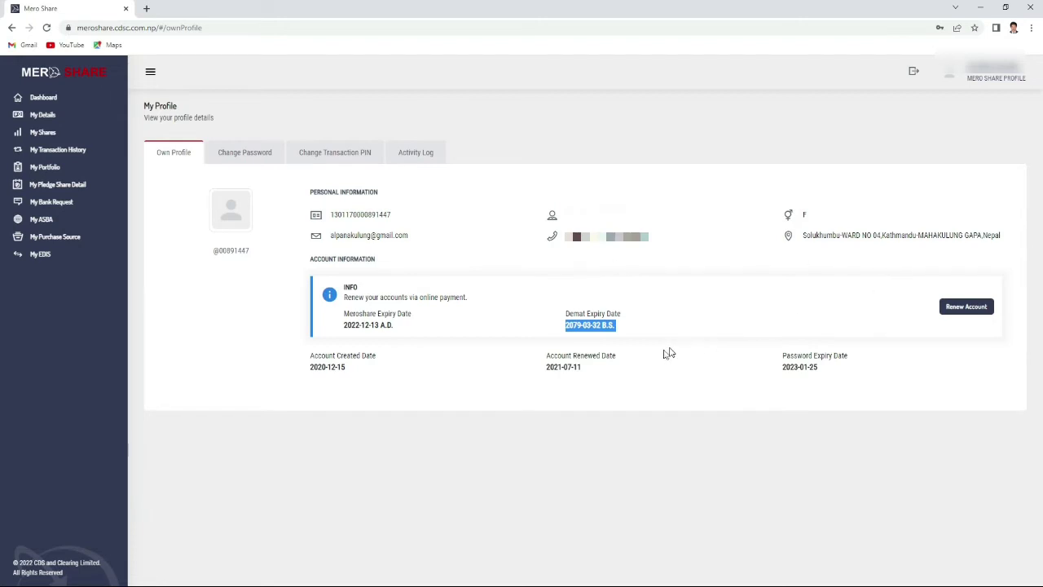
Start the account renewal and pick eSewa as the payment method.
click(965, 308)
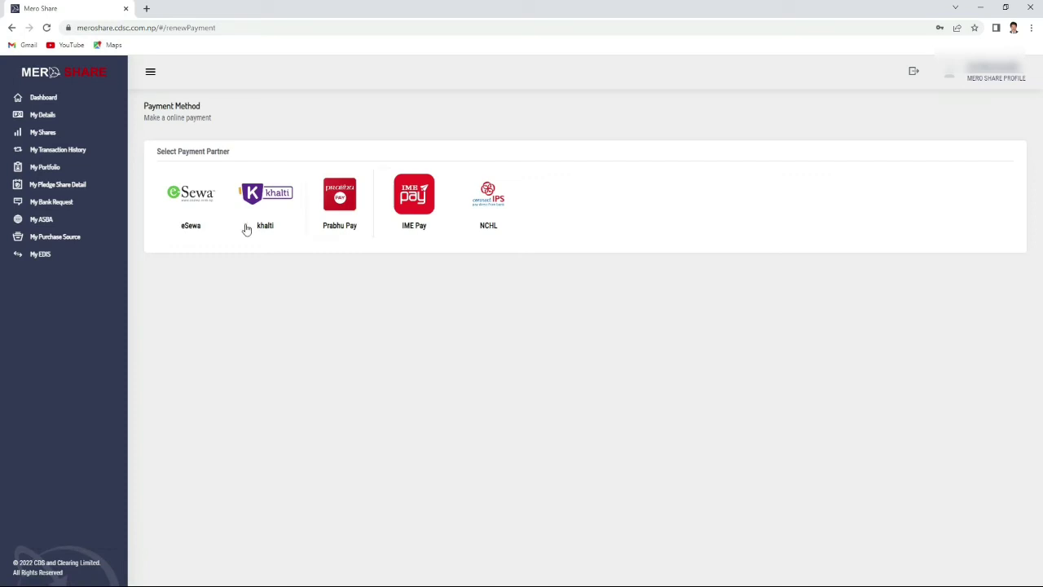
click(193, 204)
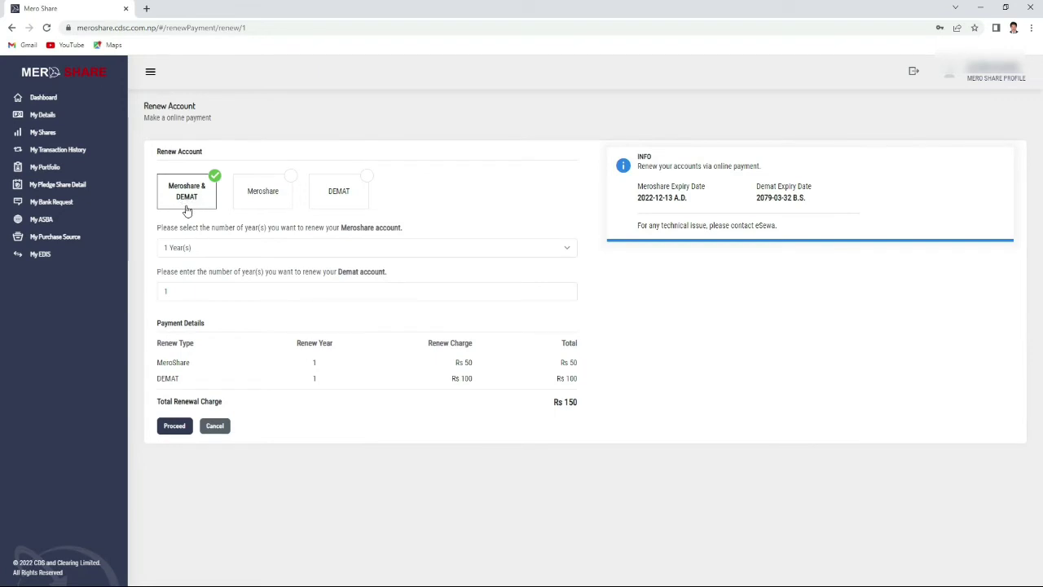
Compare charges (Meroshare Rs 50, DEMAT Rs 100), then submit Meroshare & DEMAT for Rs 150.
triple_click(567, 402)
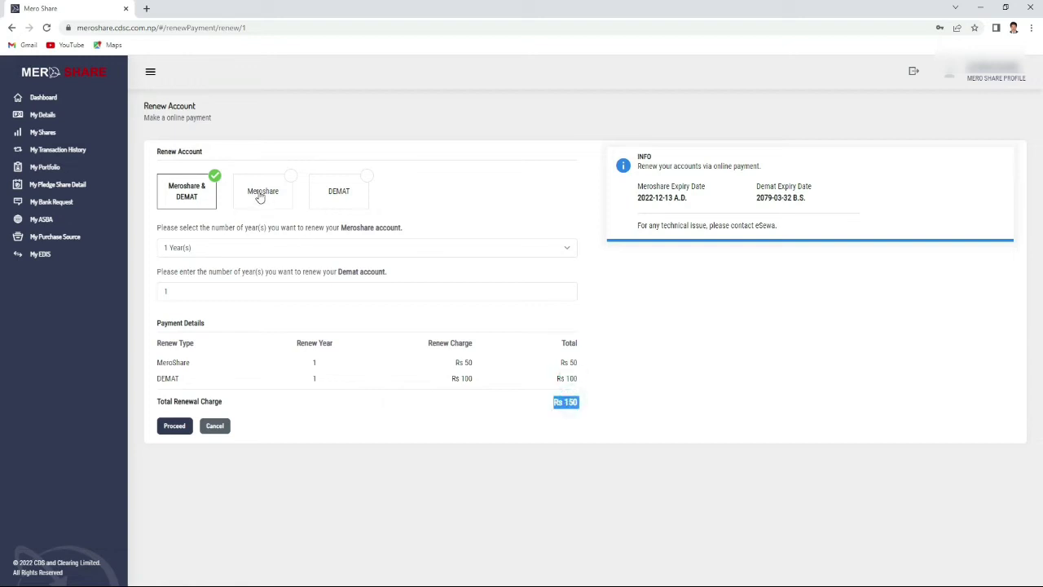
click(259, 197)
triple_click(568, 341)
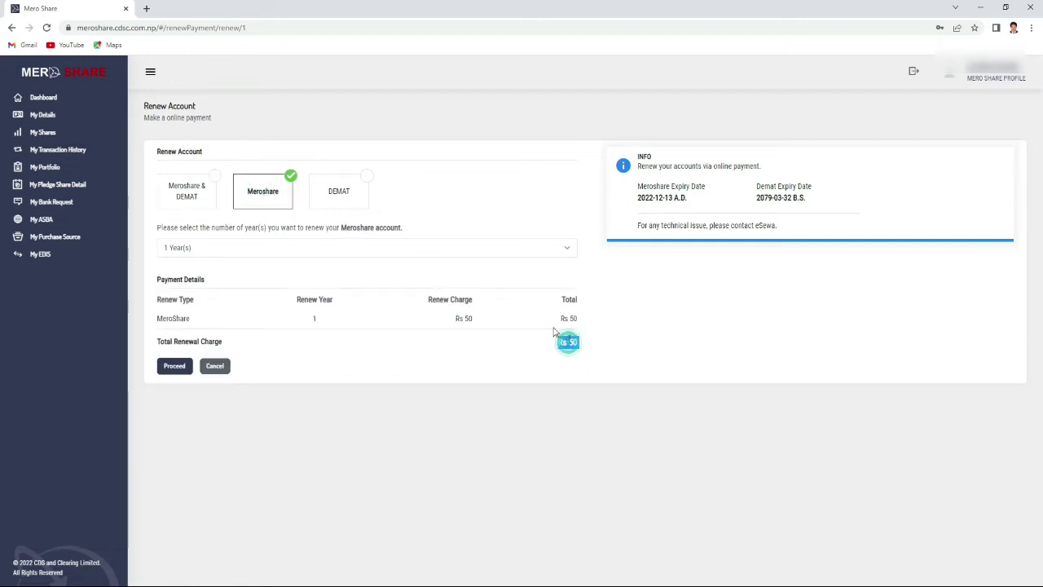
click(345, 198)
triple_click(567, 343)
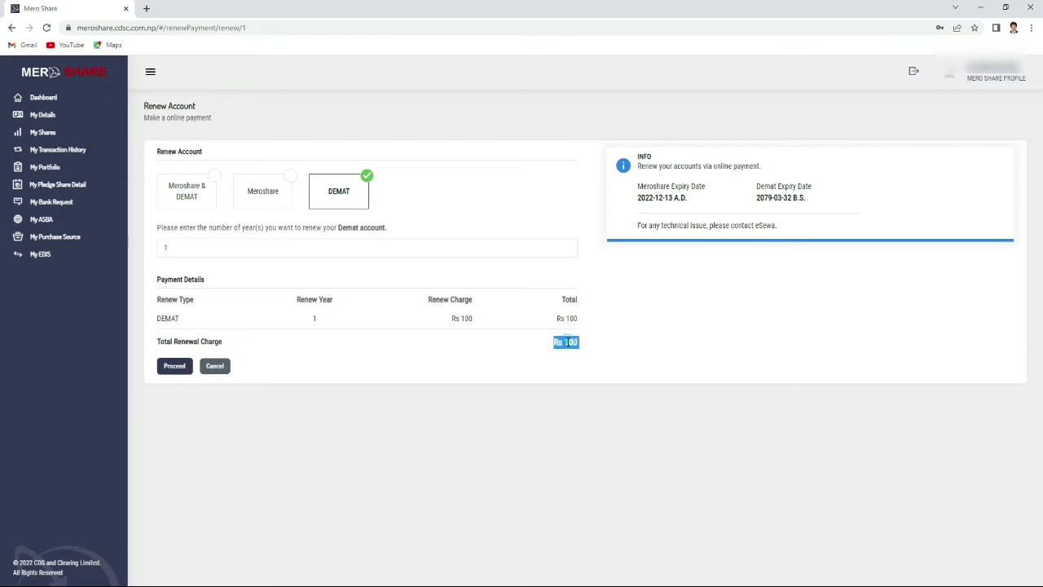
click(198, 196)
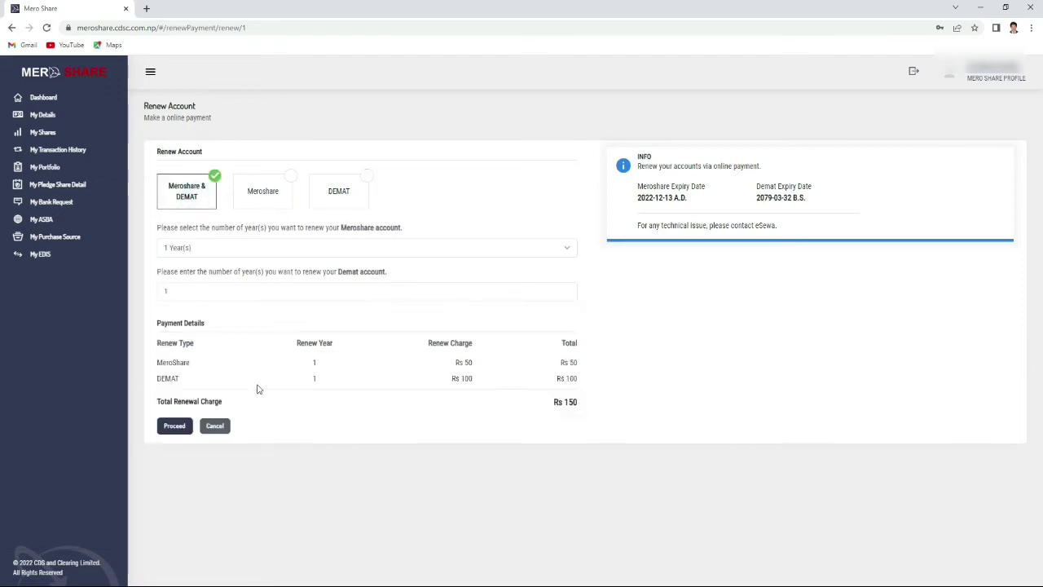
click(176, 431)
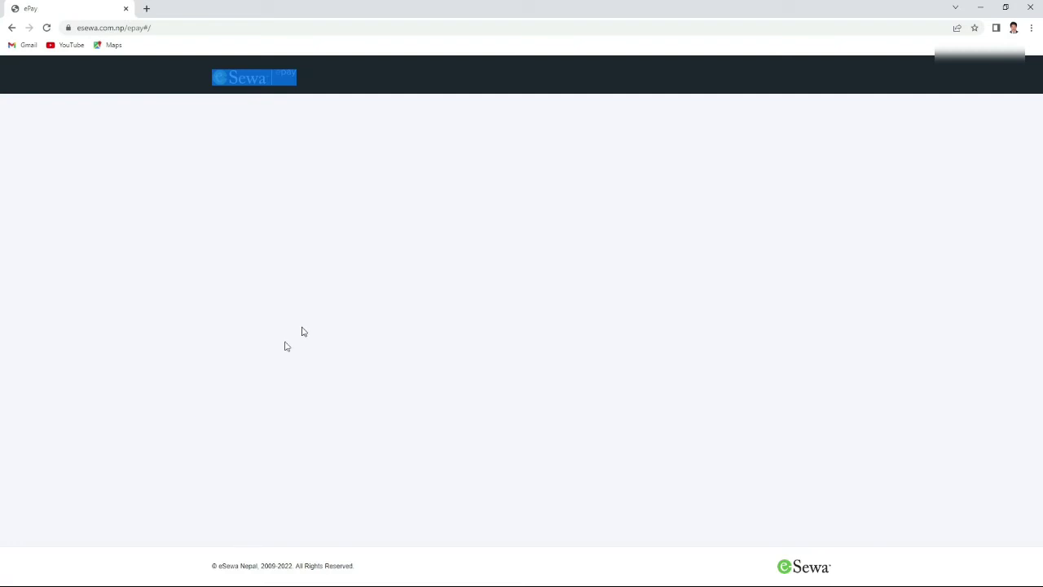
Sign in to eSewa with the saved ID and re-entered password, then cancel the failed request.
click(633, 363)
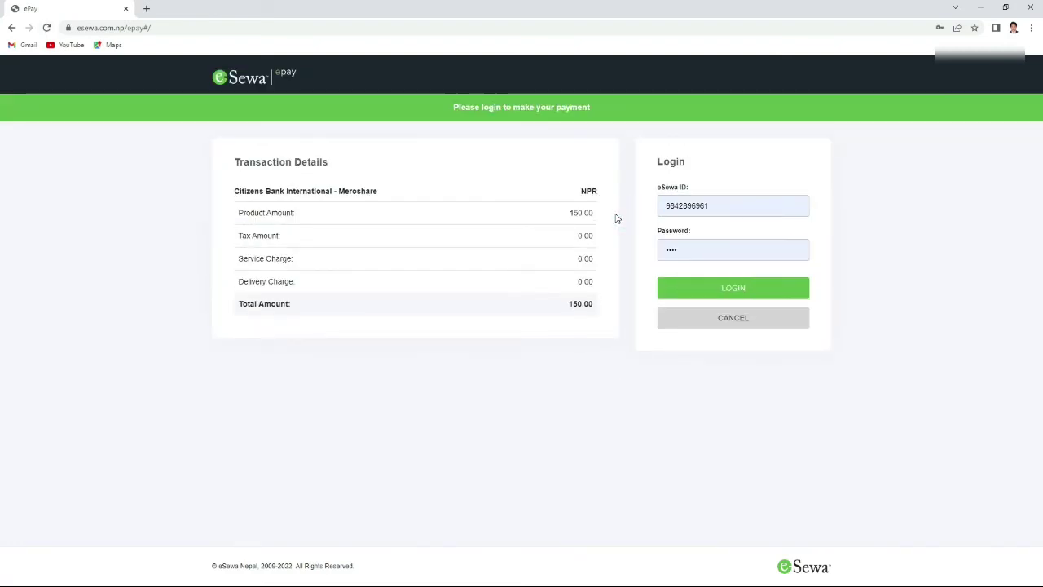
click(733, 204)
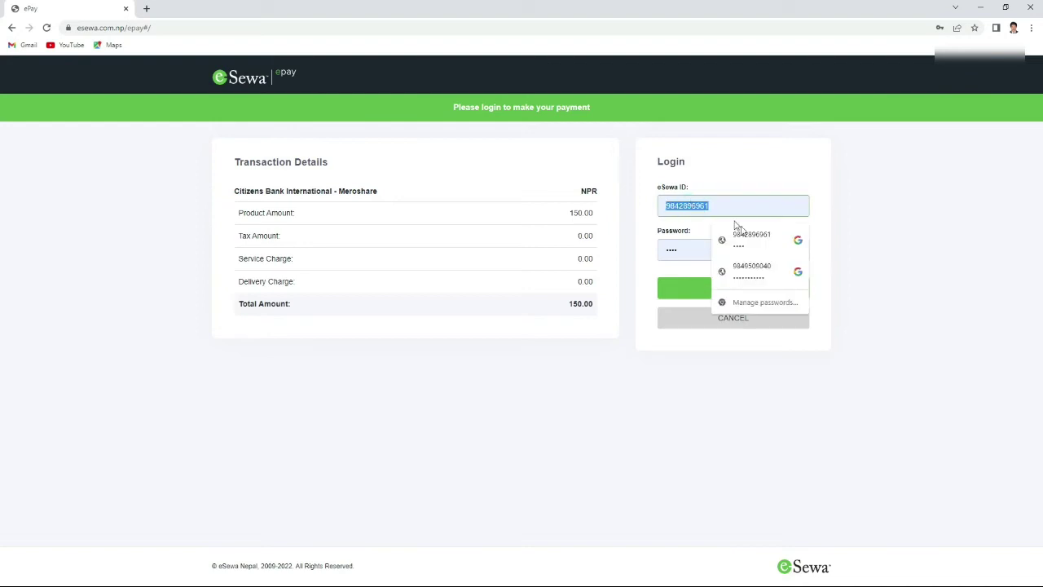
click(756, 245)
key(ctrl+a)
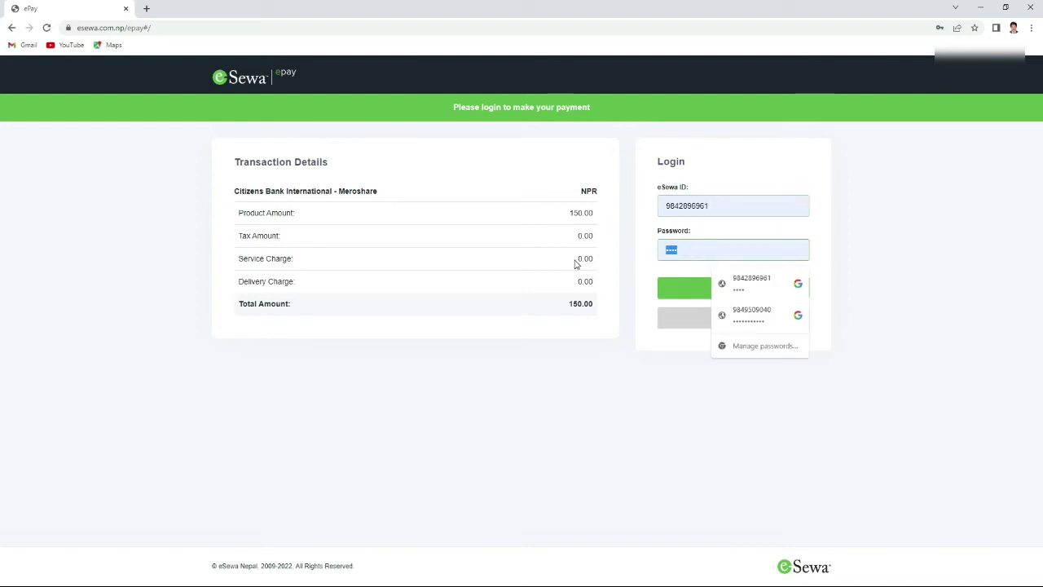
key(BackSpace)
text(1234)
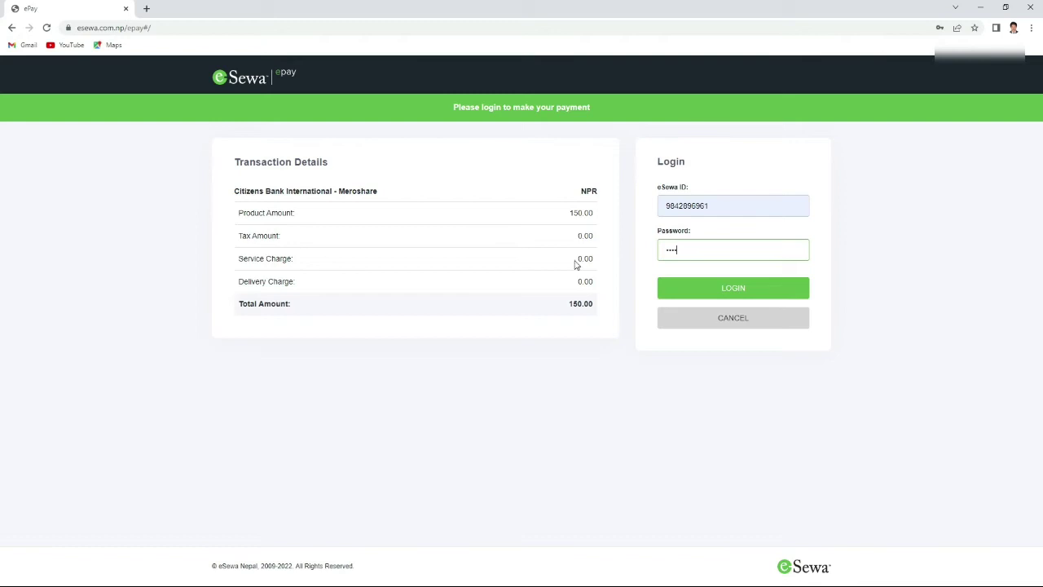
click(713, 290)
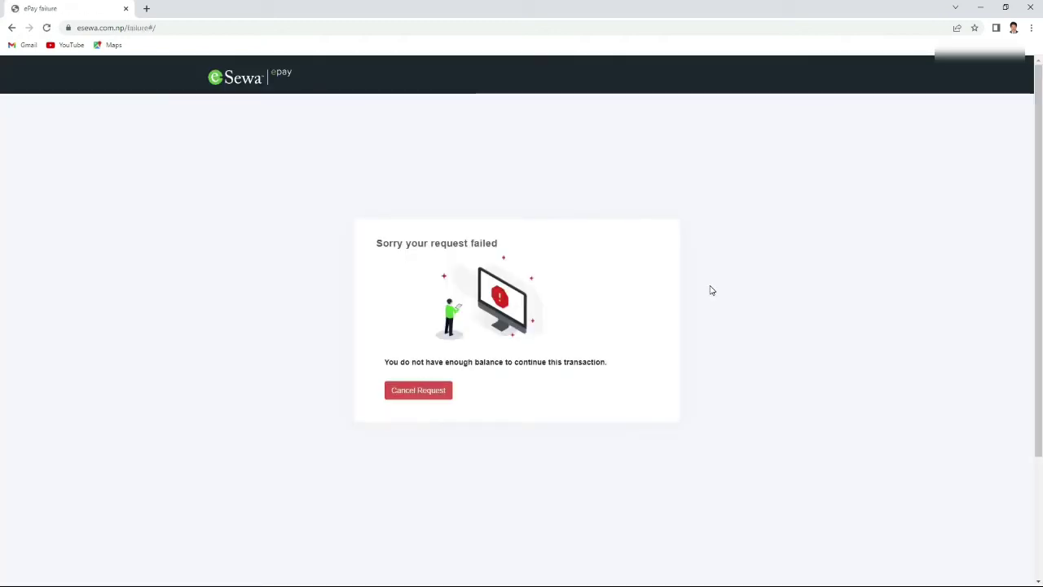
click(434, 398)
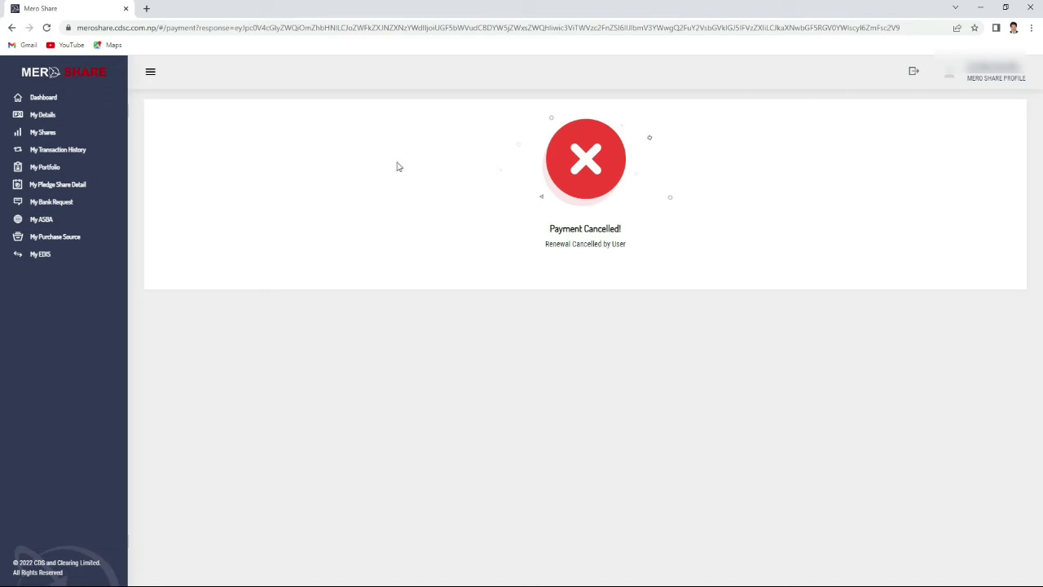
From the profile, renew Meroshare & DEMAT for 1 year again via eSewa at Rs 150.
click(58, 168)
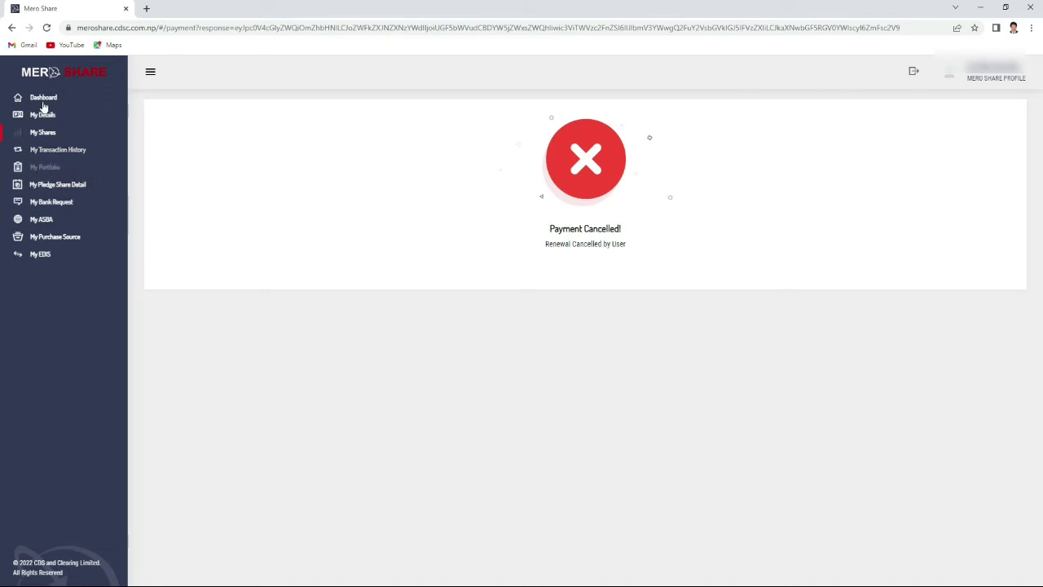
click(1012, 72)
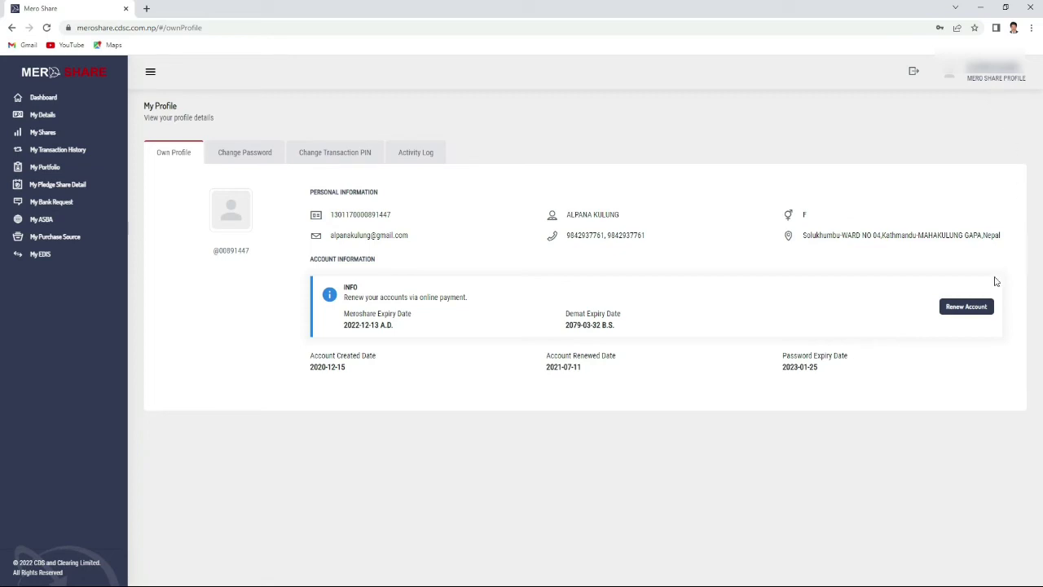
click(963, 304)
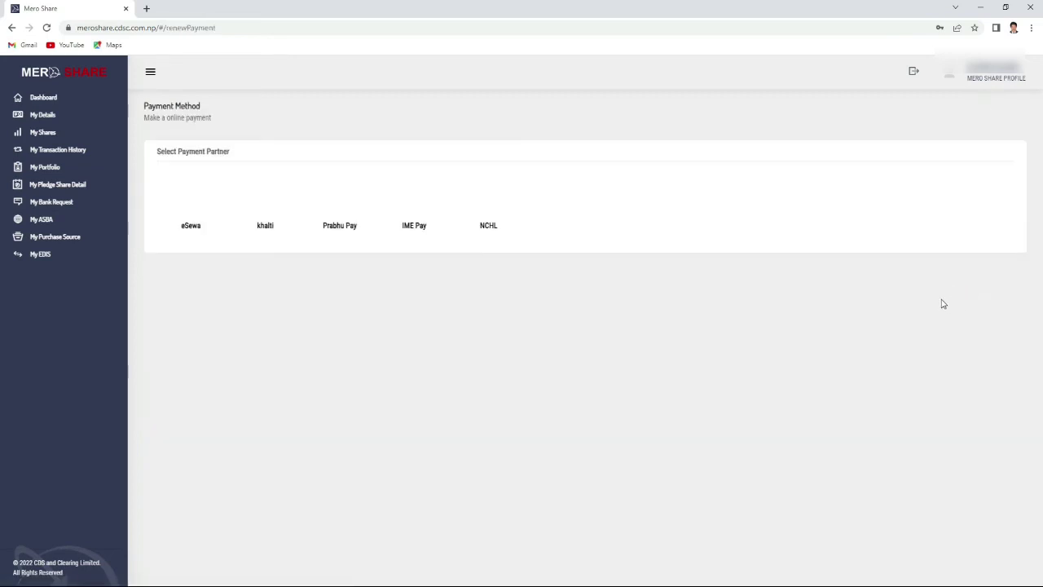
click(197, 206)
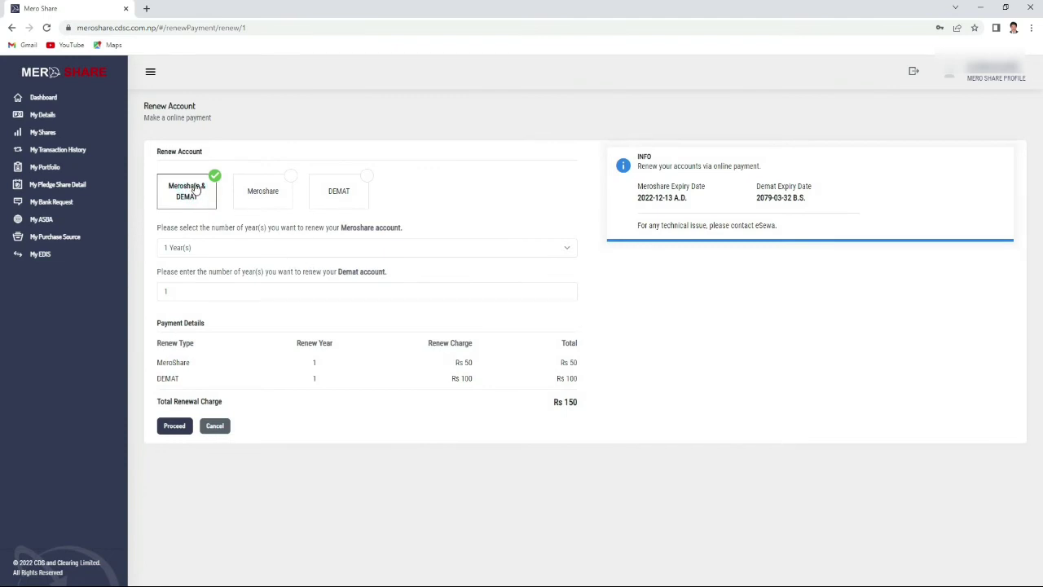
click(175, 427)
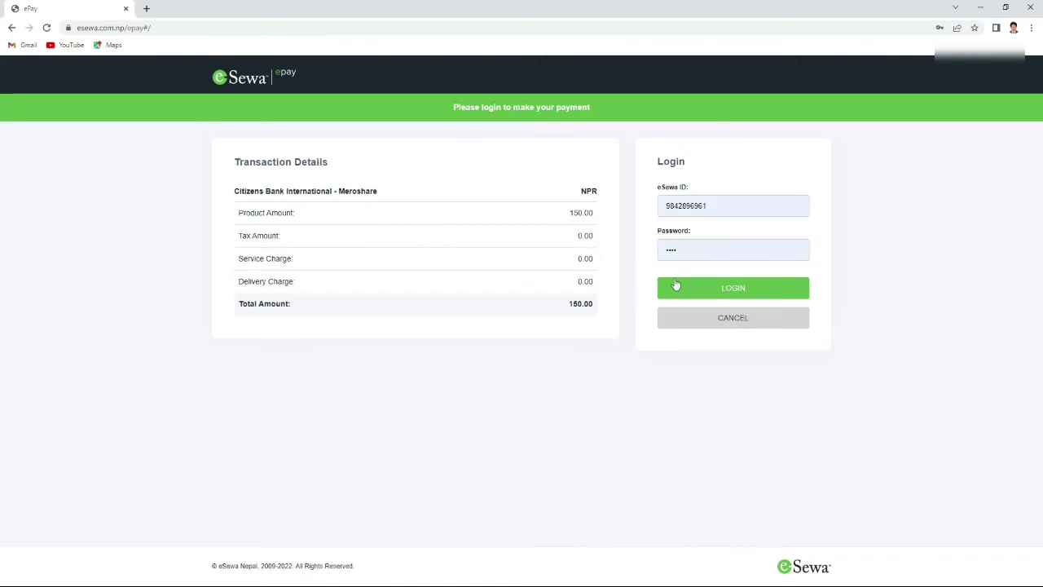
Log in to eSewa ePay and submit the SMS token to continue the 150 NPR payment.
click(693, 252)
key(BackSpace)
key(BackSpace)
key(BackSpace)
key(BackSpace)
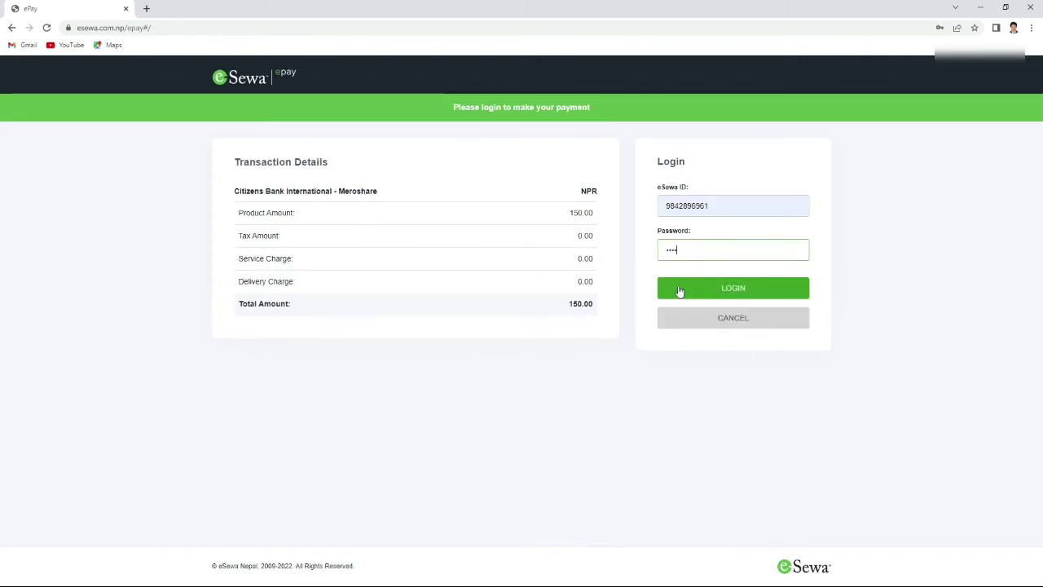
click(682, 290)
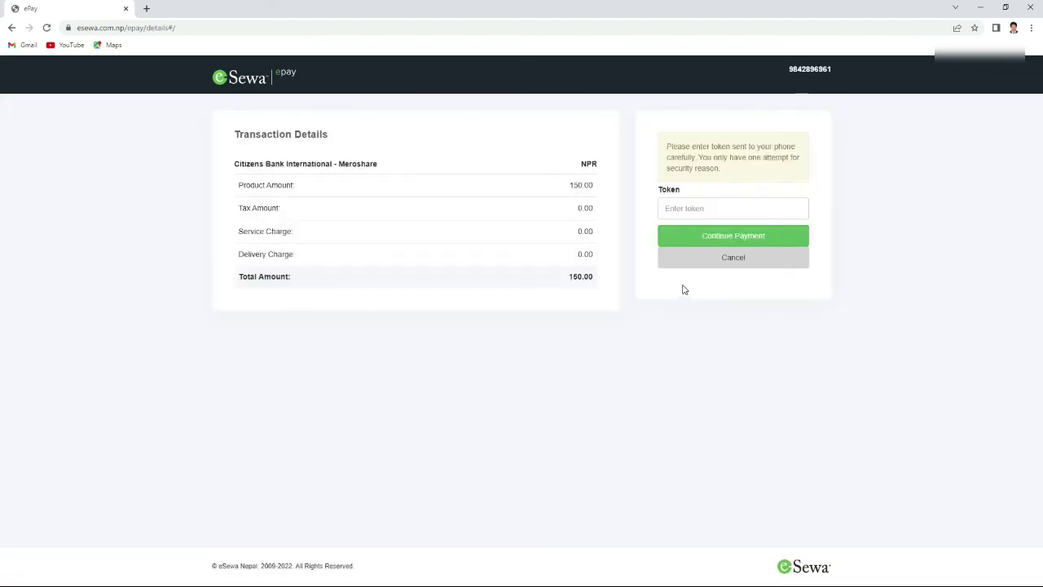
click(692, 208)
text(2)
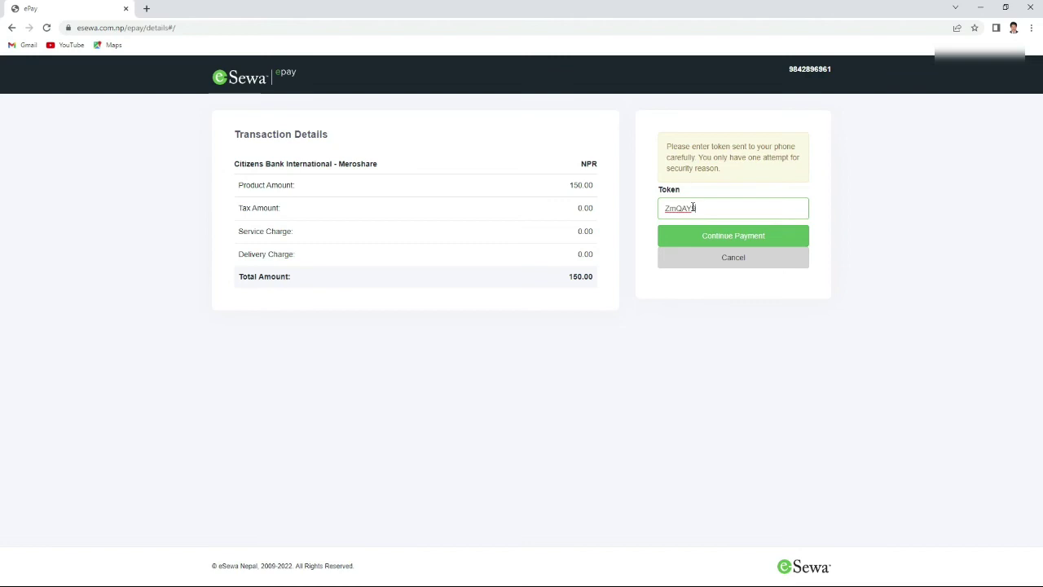
click(733, 244)
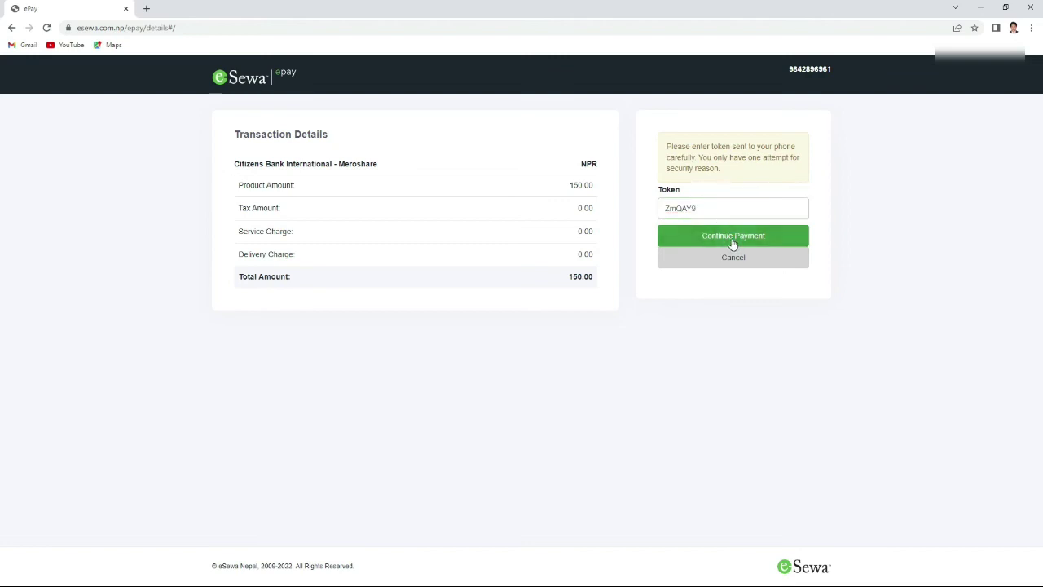
Confirm the 150 NPR payment and check the profile: Meroshare 2023-12-12, Demat 2080-03-31.
click(747, 392)
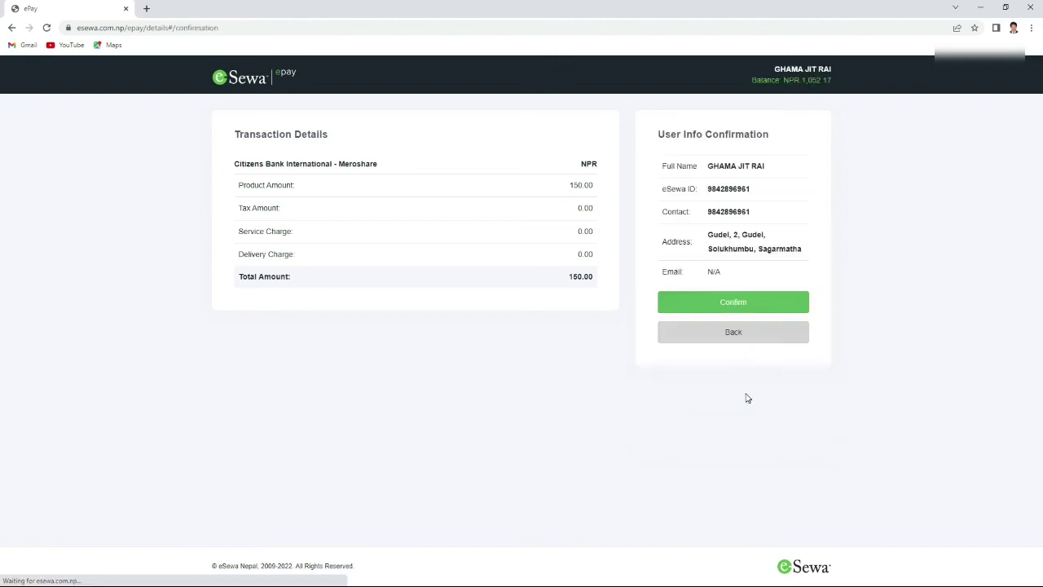
click(718, 306)
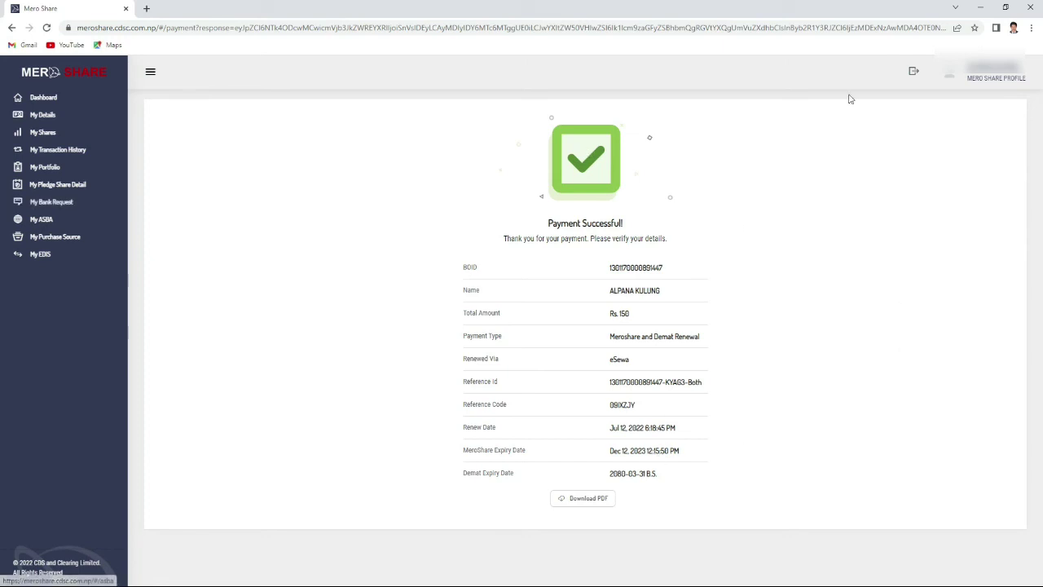
click(1002, 78)
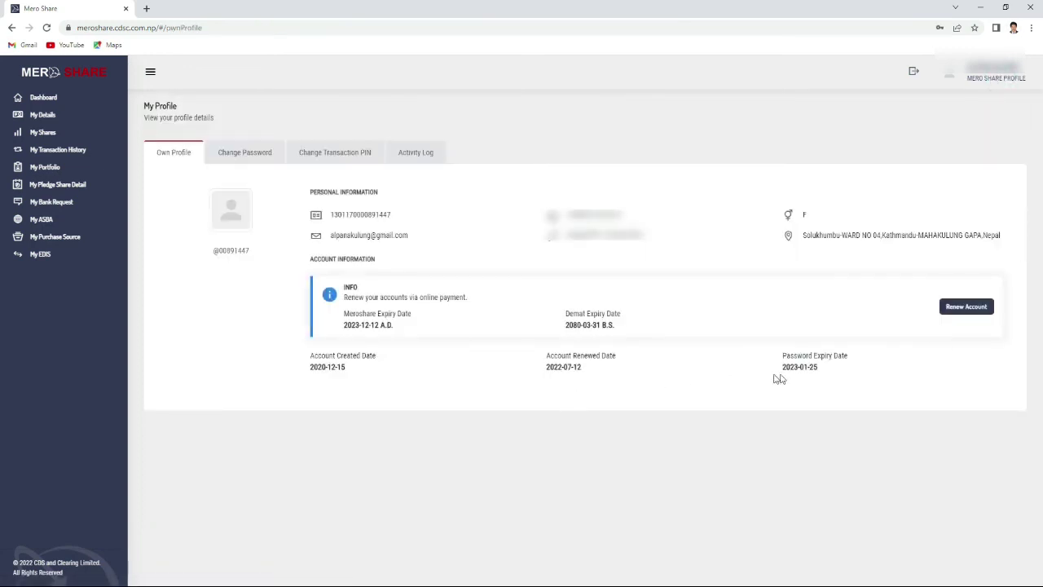
triple_click(803, 367)
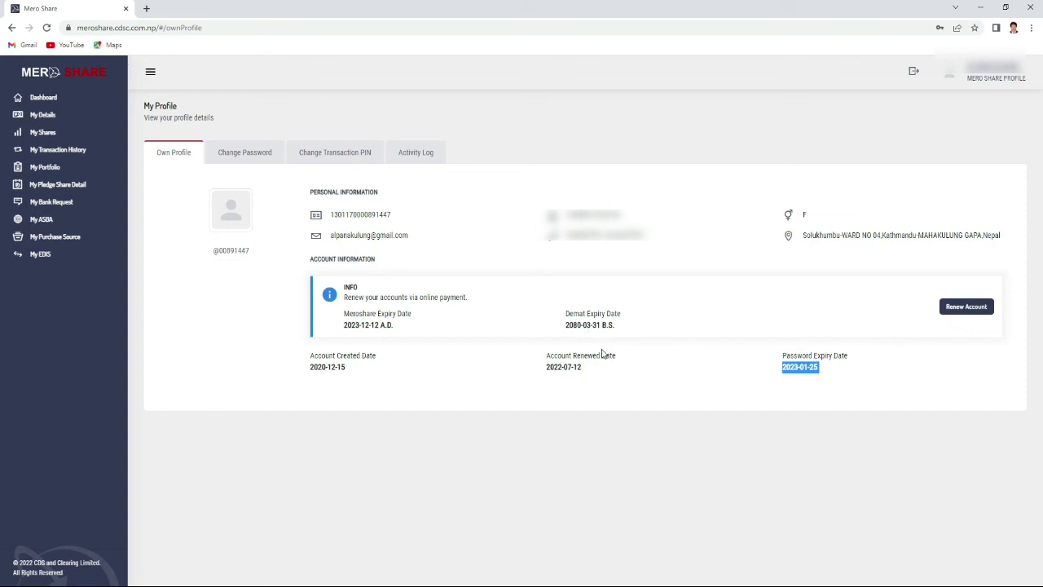
drag(547, 366, 612, 370)
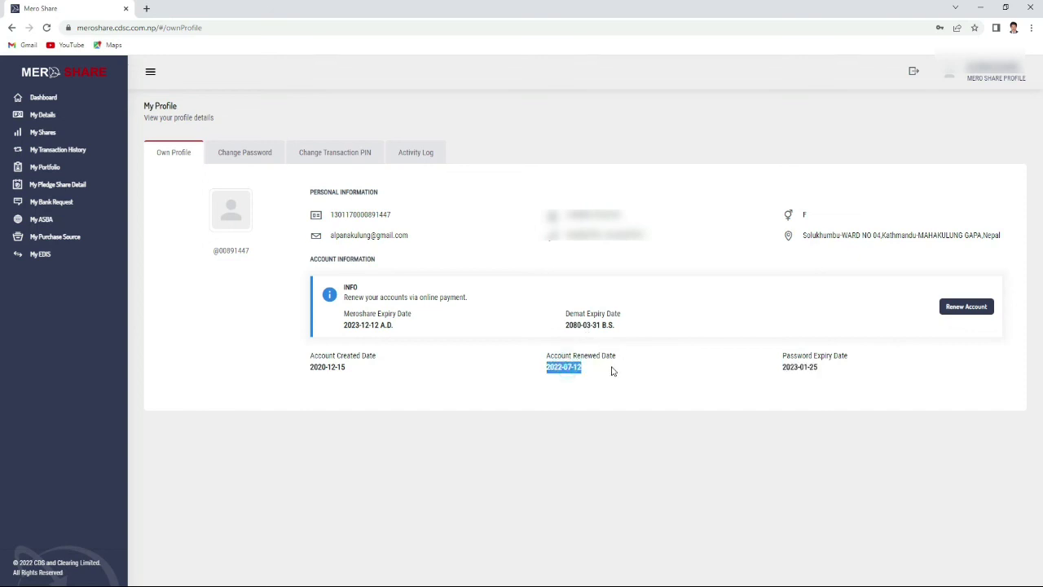
drag(310, 367, 375, 379)
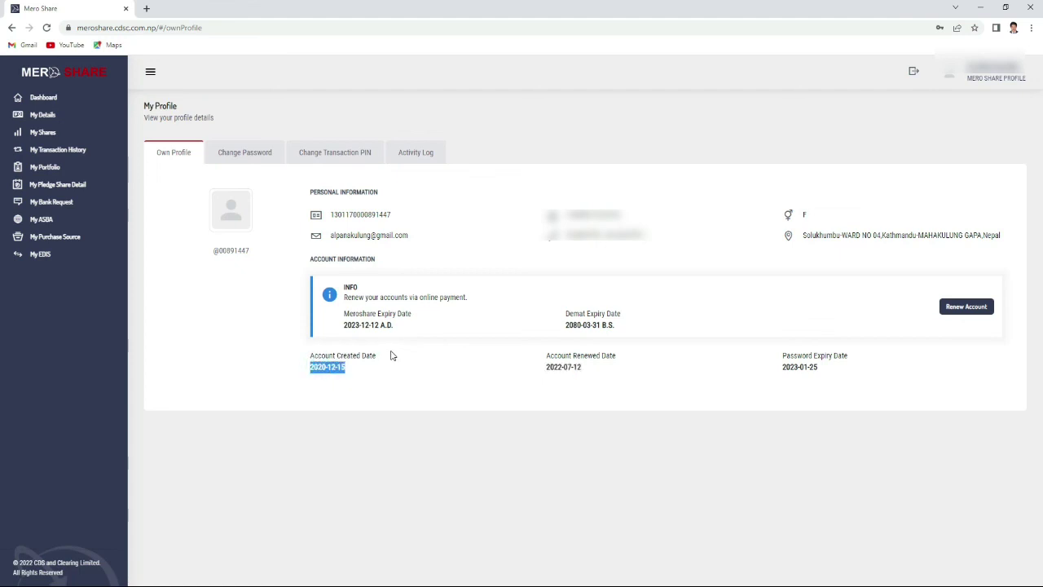
triple_click(591, 322)
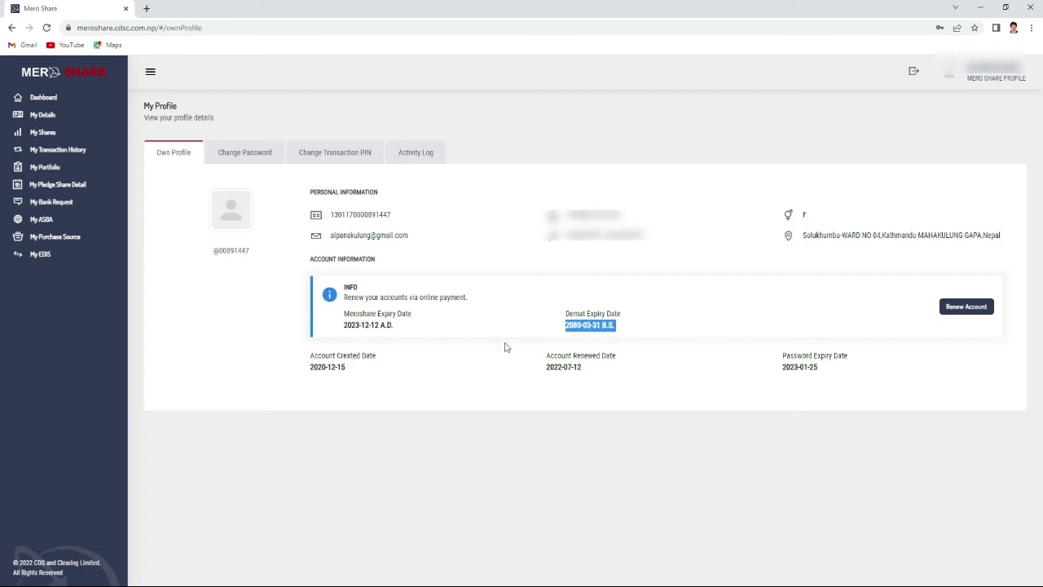
triple_click(374, 326)
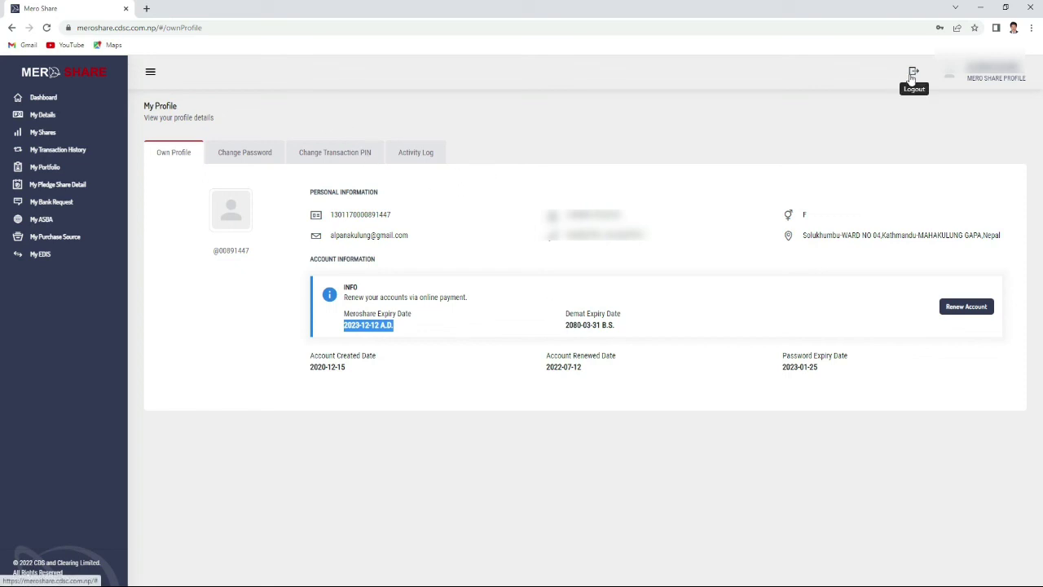
Log out of Mero Share from the profile page and close Chrome.
click(51, 97)
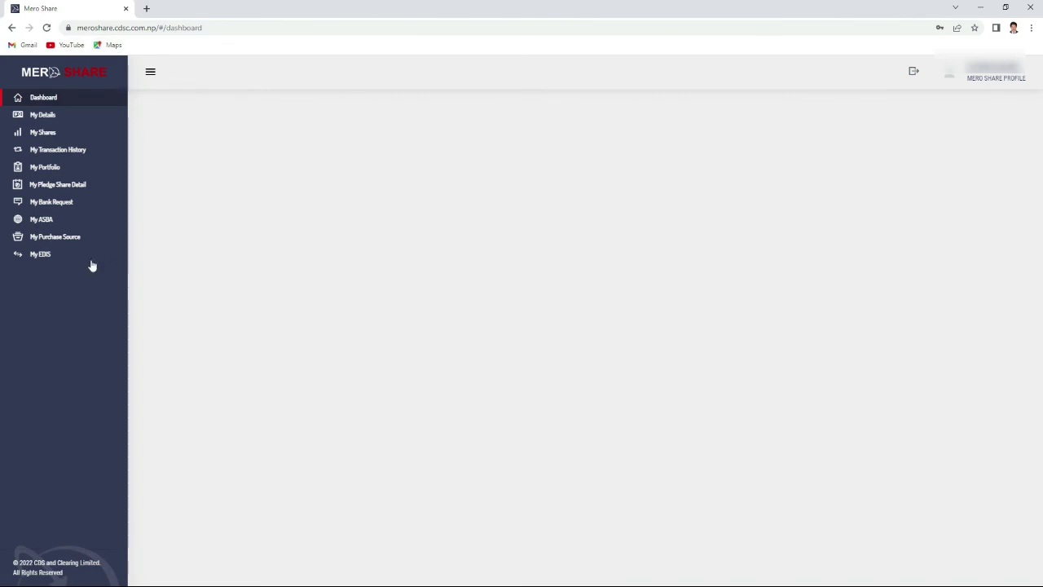
click(986, 82)
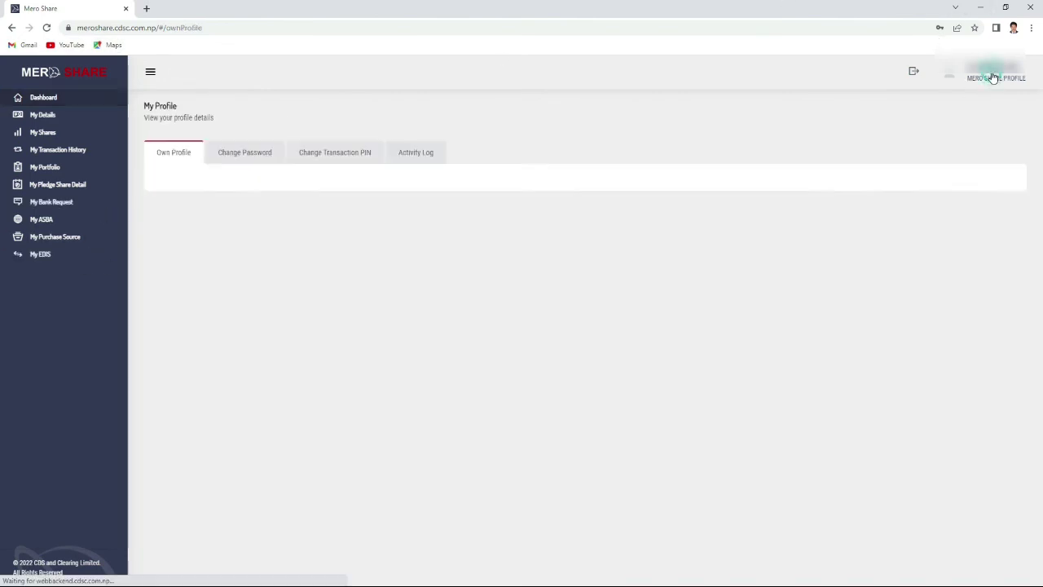
click(913, 73)
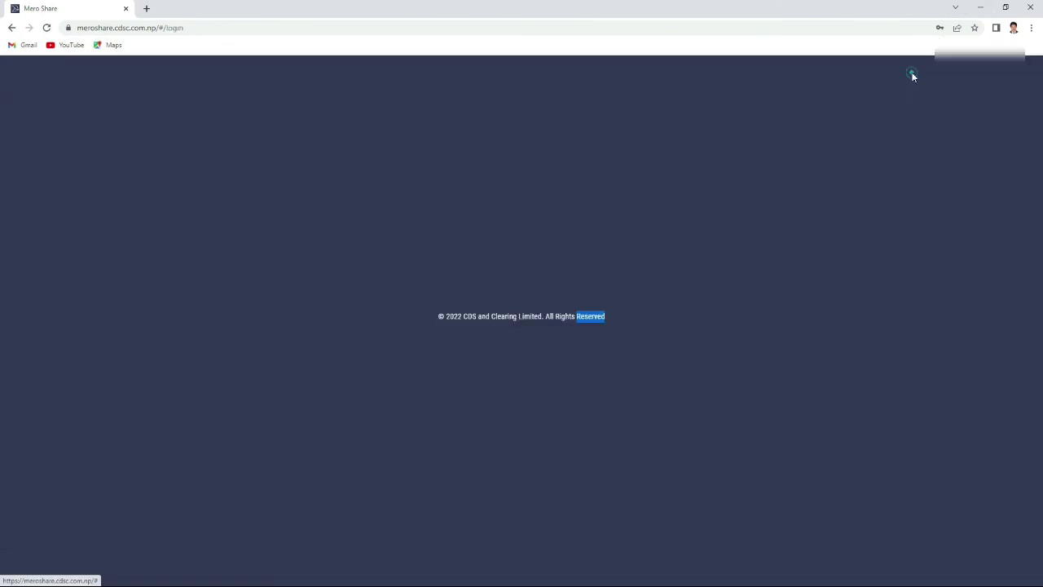
click(1030, 8)
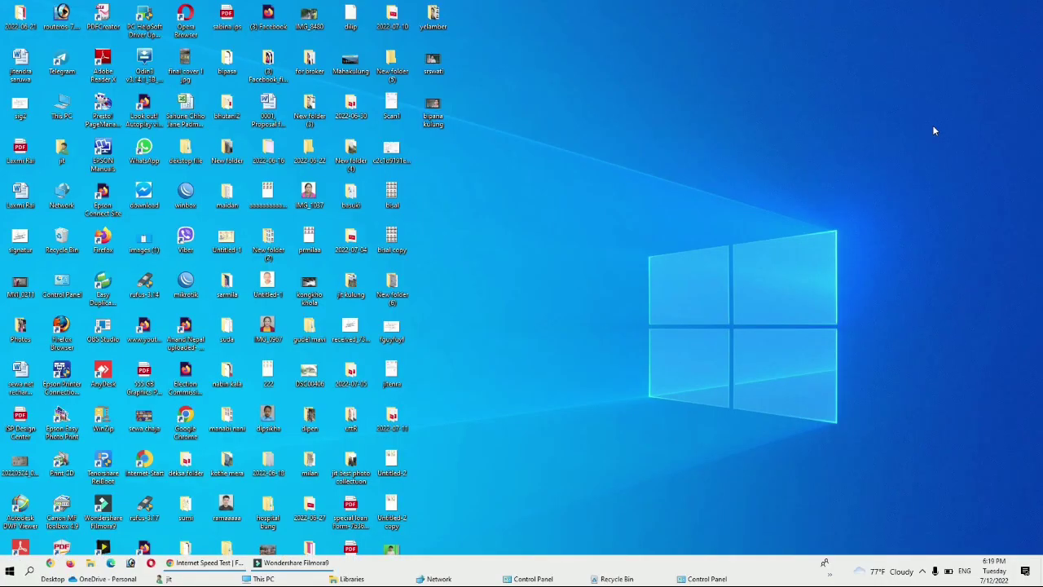